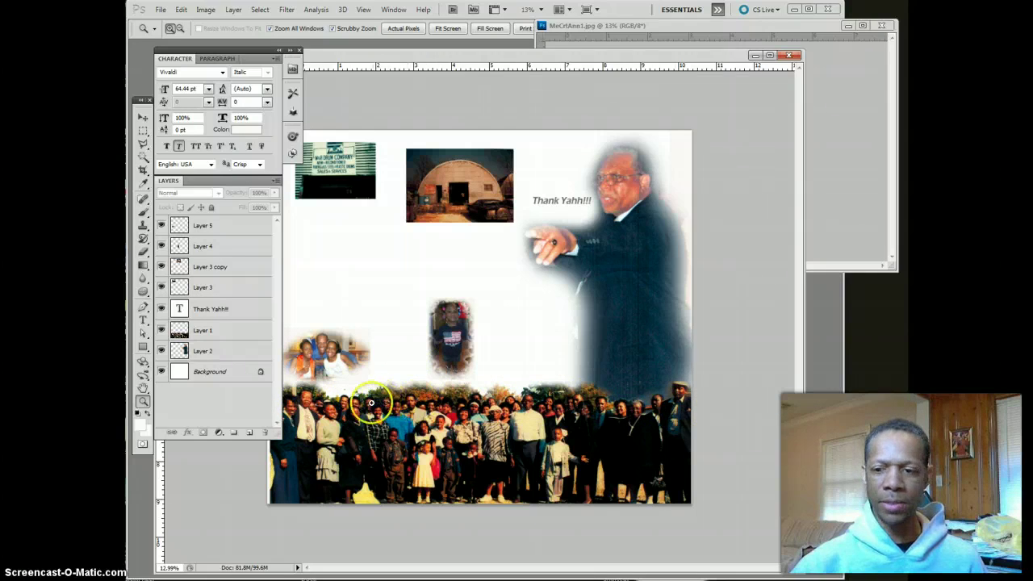
Convert the locked background of MeCrtAnn1.jpg into a regular layer, accepting the default name and settings.
{"action": "left_click_drag", "start_coordinate": [319, 380], "coordinate": [432, 350]}
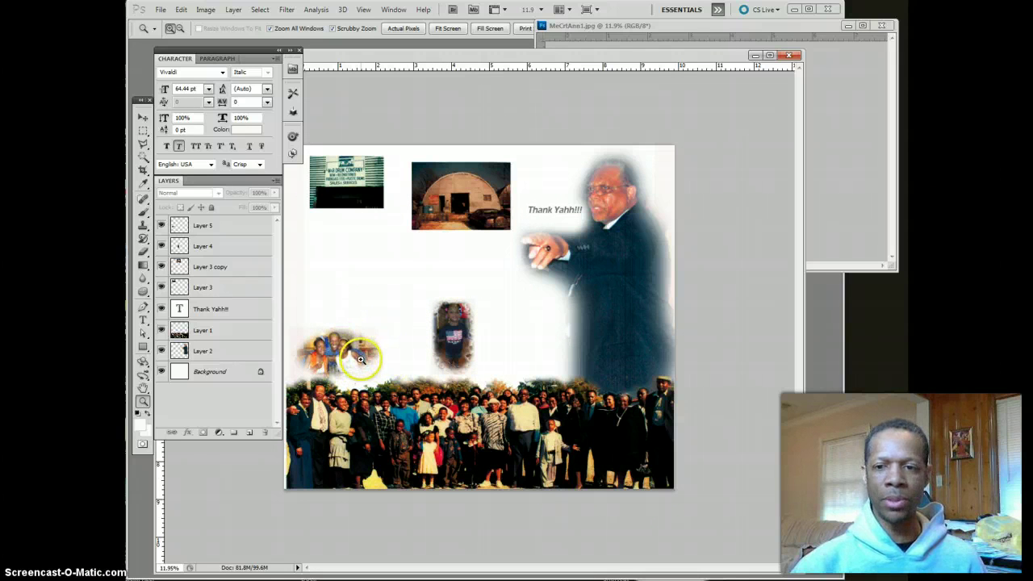
{"action": "left_click", "coordinate": [821, 159]}
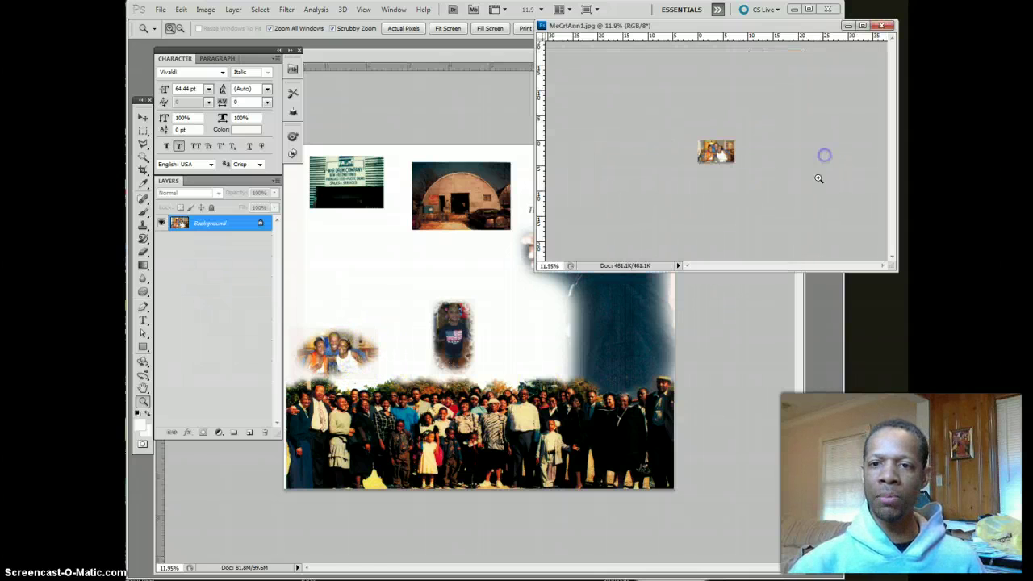
{"action": "left_click", "coordinate": [642, 217]}
{"action": "left_click_drag", "start_coordinate": [641, 216], "coordinate": [642, 216]}
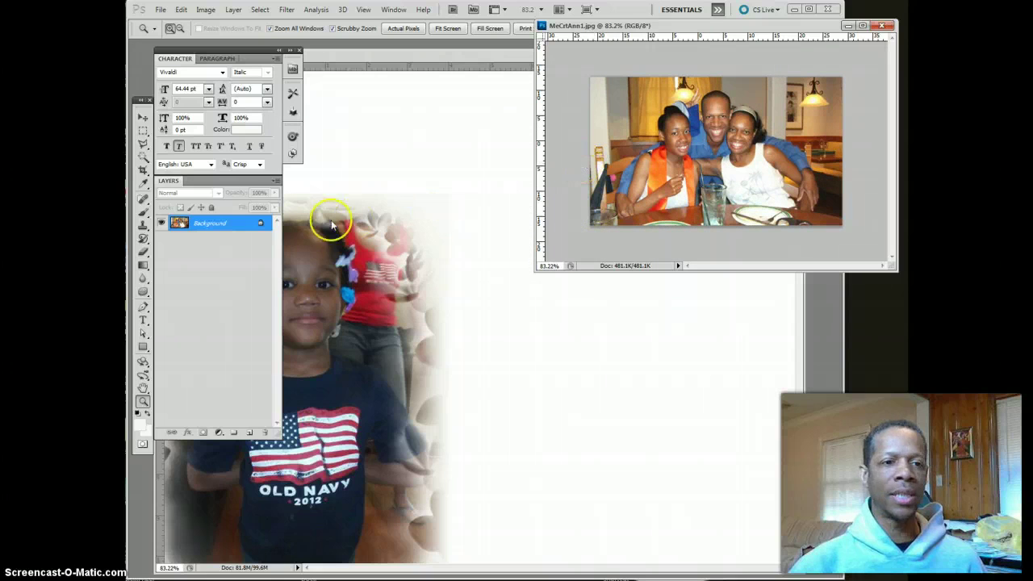
{"action": "double_click", "coordinate": [235, 226]}
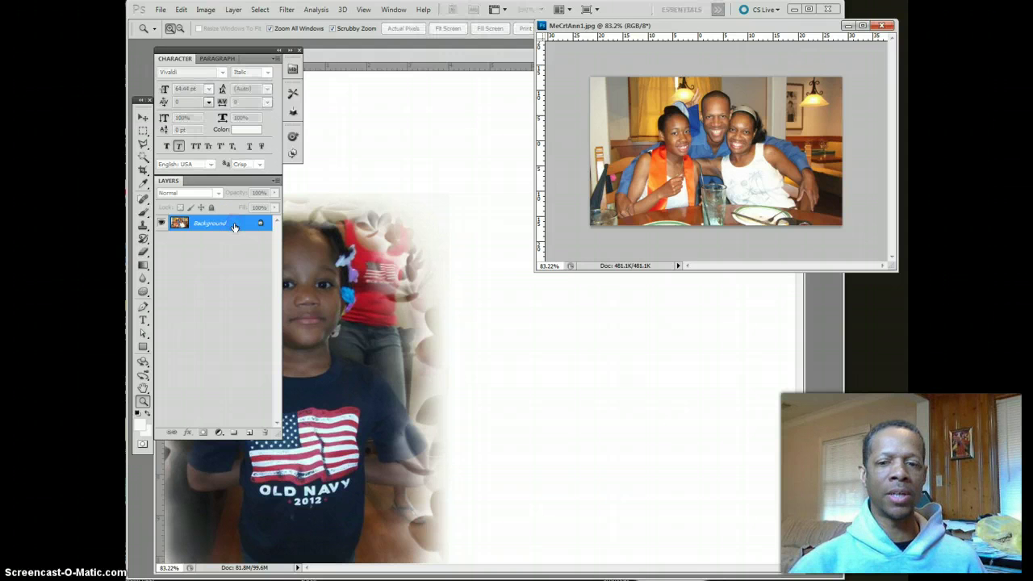
{"action": "left_click_drag", "start_coordinate": [826, 448], "coordinate": [609, 373]}
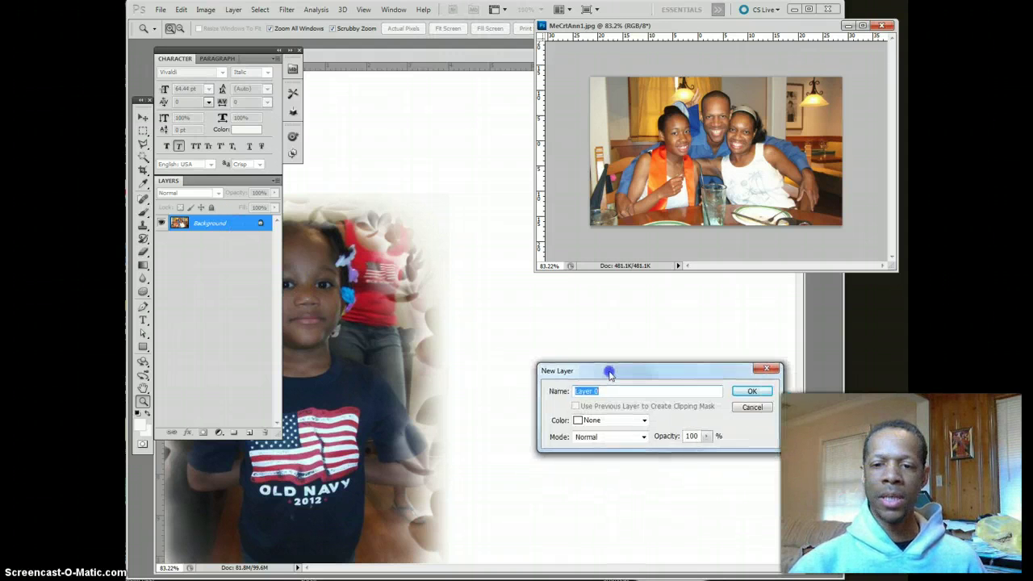
{"action": "left_click", "coordinate": [752, 391]}
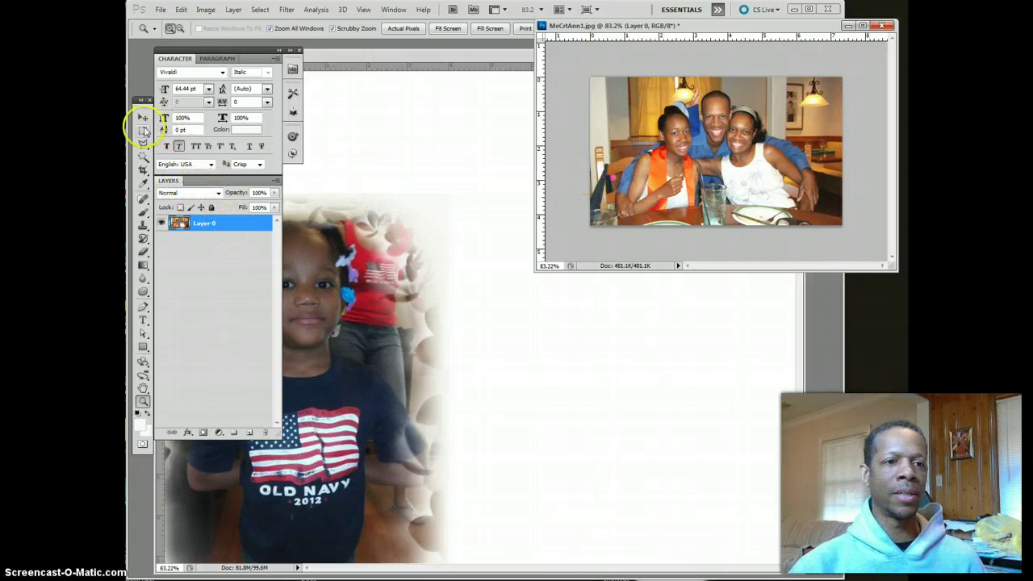
Fade the photo's left side to white with Gradient tool strokes running inward from its lower-left and upper-left corners.
{"action": "left_click", "coordinate": [143, 117]}
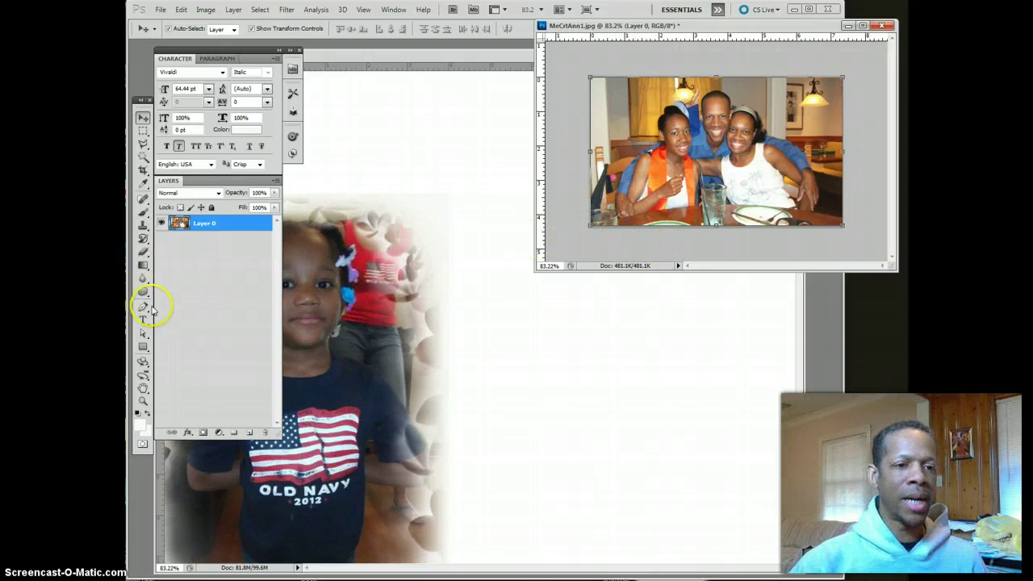
{"action": "left_click", "coordinate": [143, 265]}
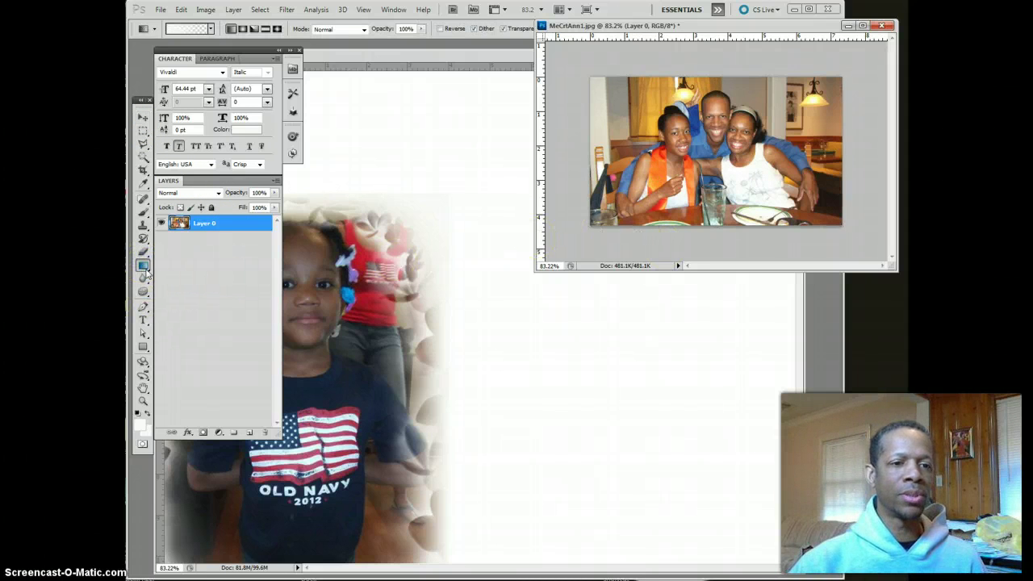
{"action": "right_click", "coordinate": [144, 271]}
{"action": "left_click", "coordinate": [175, 266]}
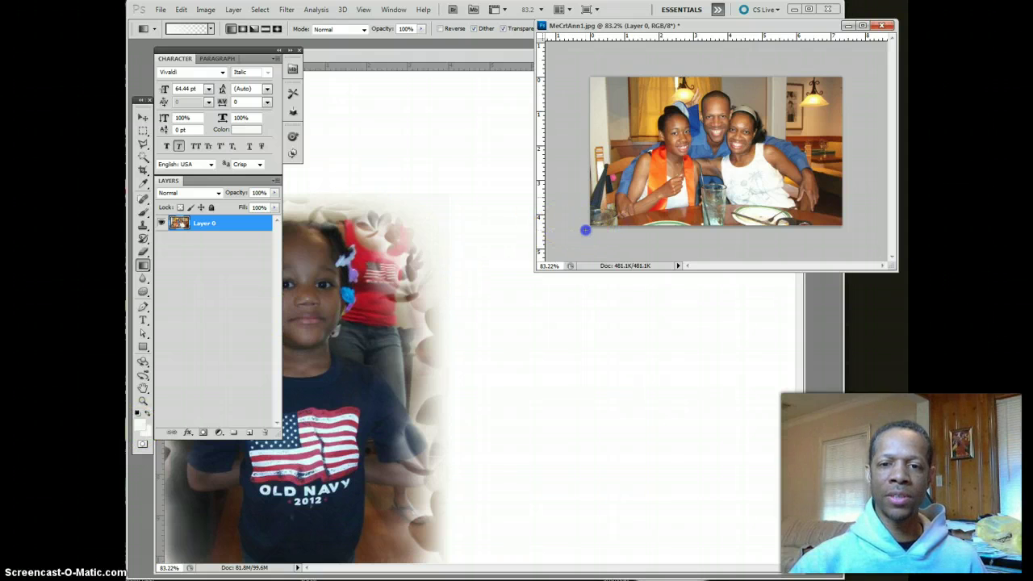
{"action": "left_click_drag", "start_coordinate": [586, 230], "coordinate": [673, 187]}
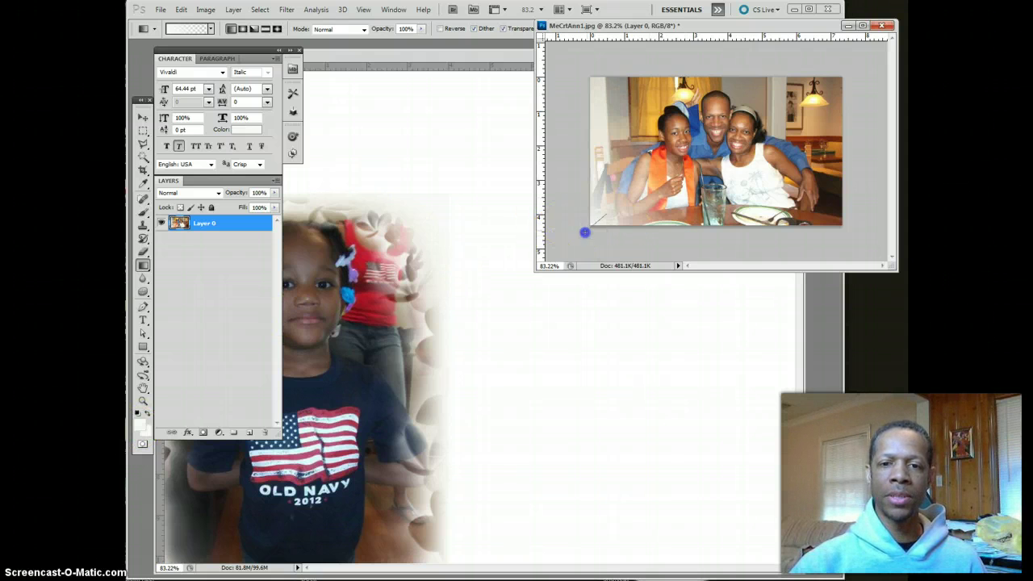
{"action": "left_click_drag", "start_coordinate": [585, 233], "coordinate": [585, 234]}
{"action": "left_click_drag", "start_coordinate": [583, 64], "coordinate": [652, 129]}
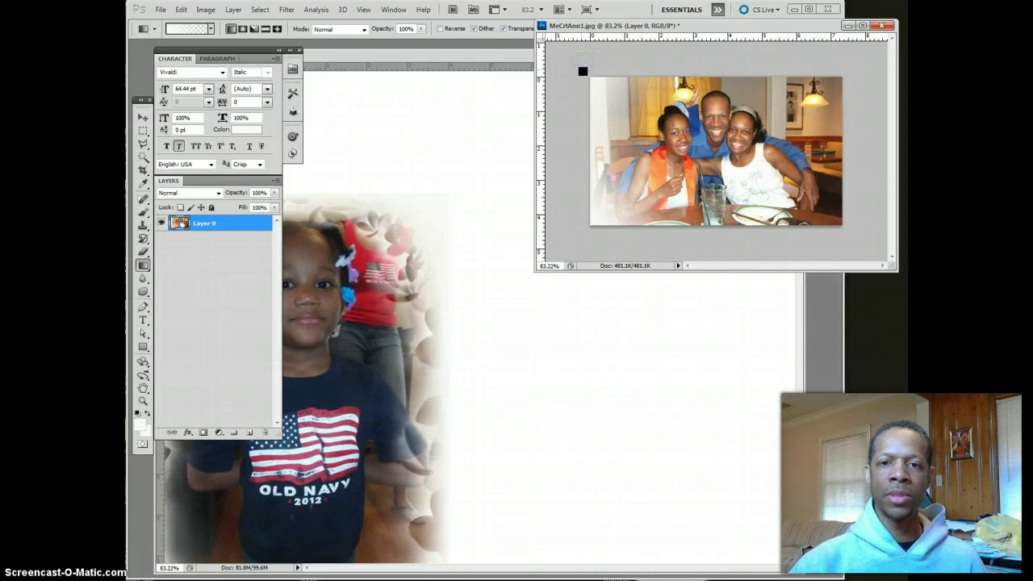
{"action": "left_click_drag", "start_coordinate": [580, 71], "coordinate": [655, 129]}
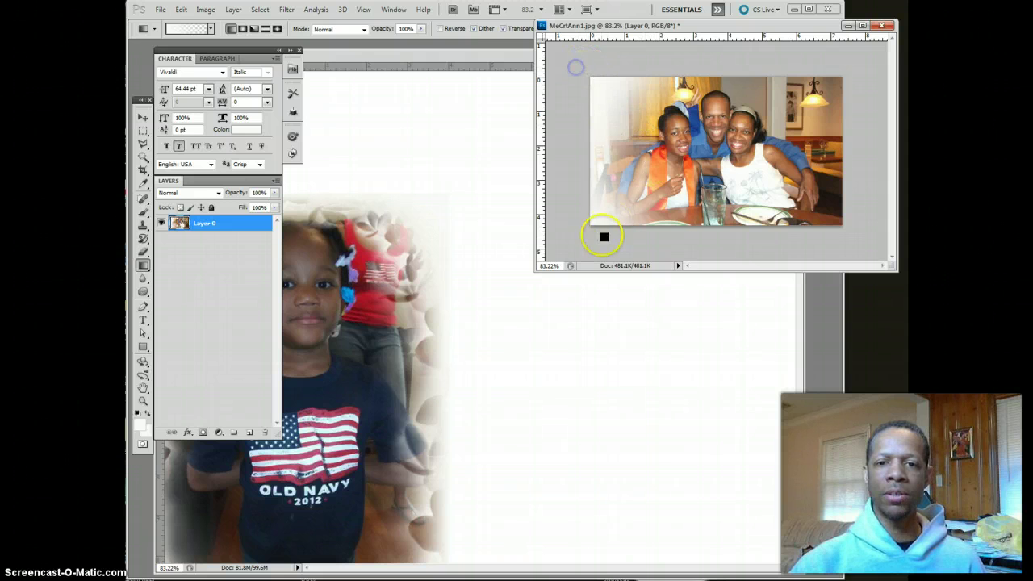
{"action": "left_click_drag", "start_coordinate": [582, 233], "coordinate": [657, 196]}
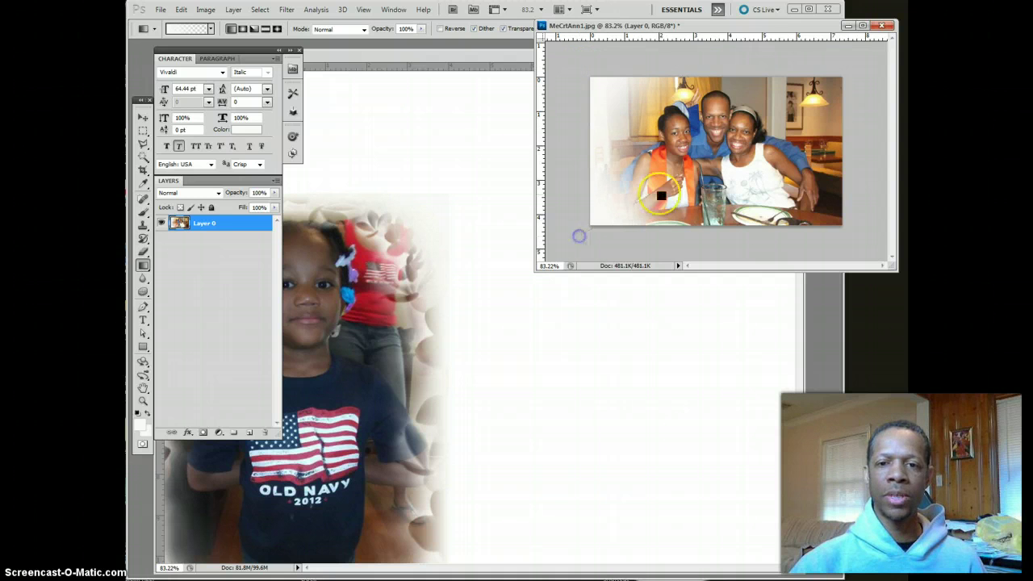
Fade the photo's right side to white with gradient strokes at its lower-right and upper-right corners.
{"action": "mouse_move", "coordinate": [854, 233]}
{"action": "left_mouse_down"}
{"action": "mouse_move", "coordinate": [857, 246]}
{"action": "mouse_move", "coordinate": [839, 245]}
{"action": "left_mouse_up"}
{"action": "left_click_drag", "start_coordinate": [818, 75], "coordinate": [846, 62]}
{"action": "mouse_move", "coordinate": [842, 97]}
{"action": "left_mouse_down"}
{"action": "mouse_move", "coordinate": [858, 61]}
{"action": "mouse_move", "coordinate": [873, 64]}
{"action": "left_mouse_up"}
{"action": "left_click_drag", "start_coordinate": [849, 253], "coordinate": [872, 248]}
{"action": "left_click_drag", "start_coordinate": [822, 235], "coordinate": [822, 235]}
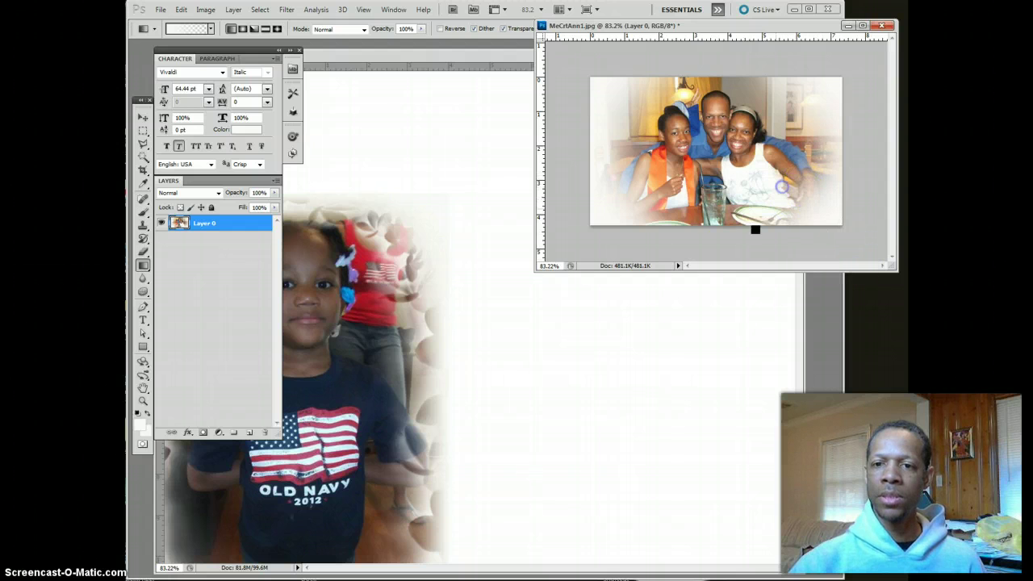
Fade the photo's top and bottom edges to white with short gradient strokes, leaving a soft vignette around the three people.
{"action": "left_click_drag", "start_coordinate": [722, 249], "coordinate": [723, 248]}
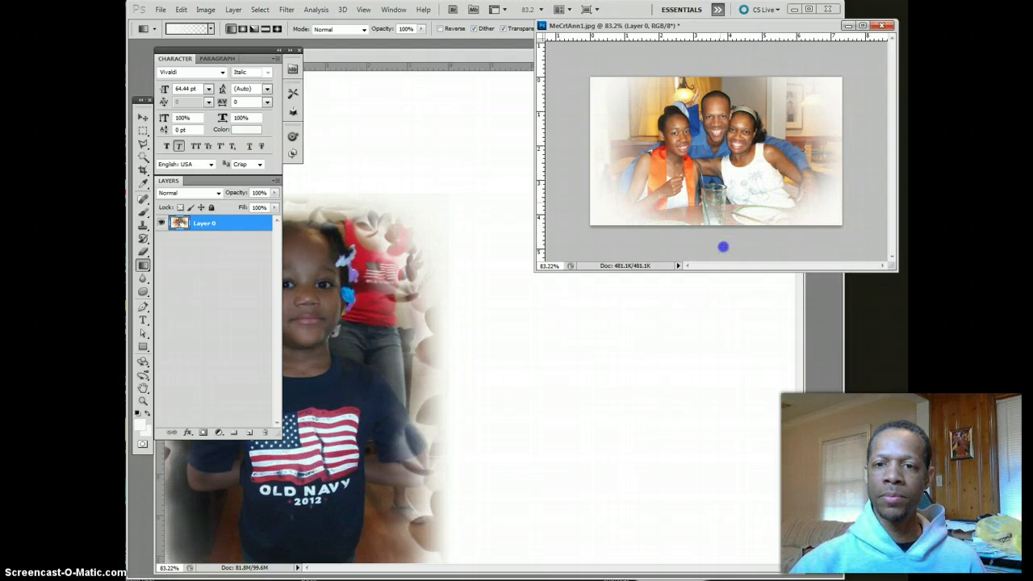
{"action": "left_click_drag", "start_coordinate": [710, 61], "coordinate": [710, 61]}
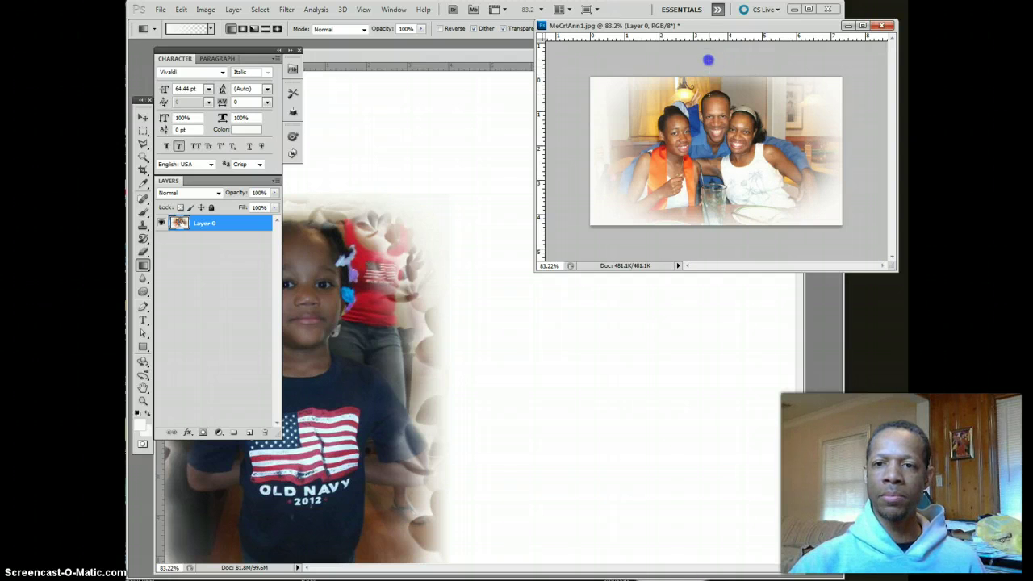
{"action": "left_click_drag", "start_coordinate": [635, 70], "coordinate": [705, 98]}
{"action": "left_click_drag", "start_coordinate": [745, 62], "coordinate": [745, 61]}
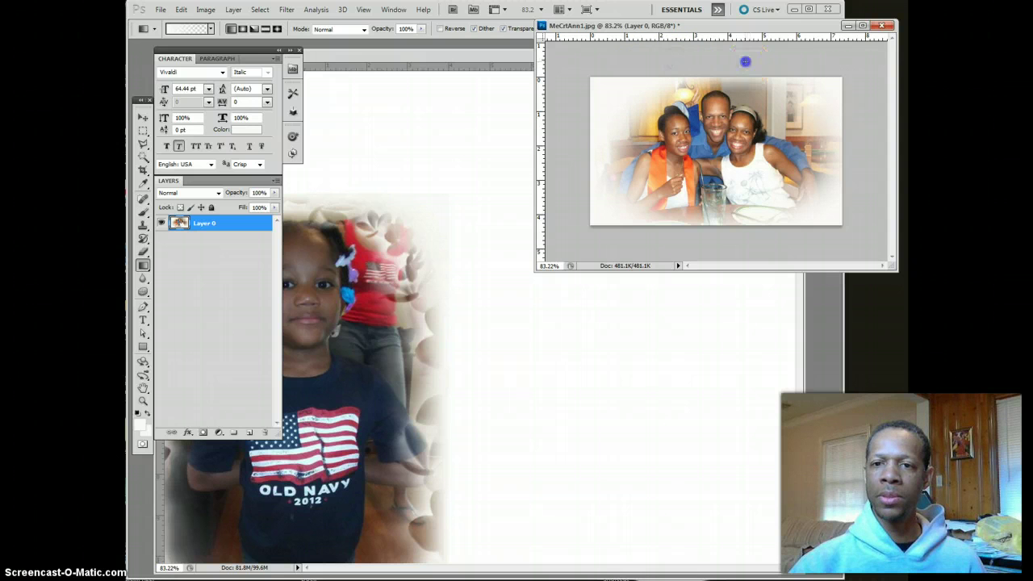
{"action": "left_click_drag", "start_coordinate": [739, 96], "coordinate": [782, 65]}
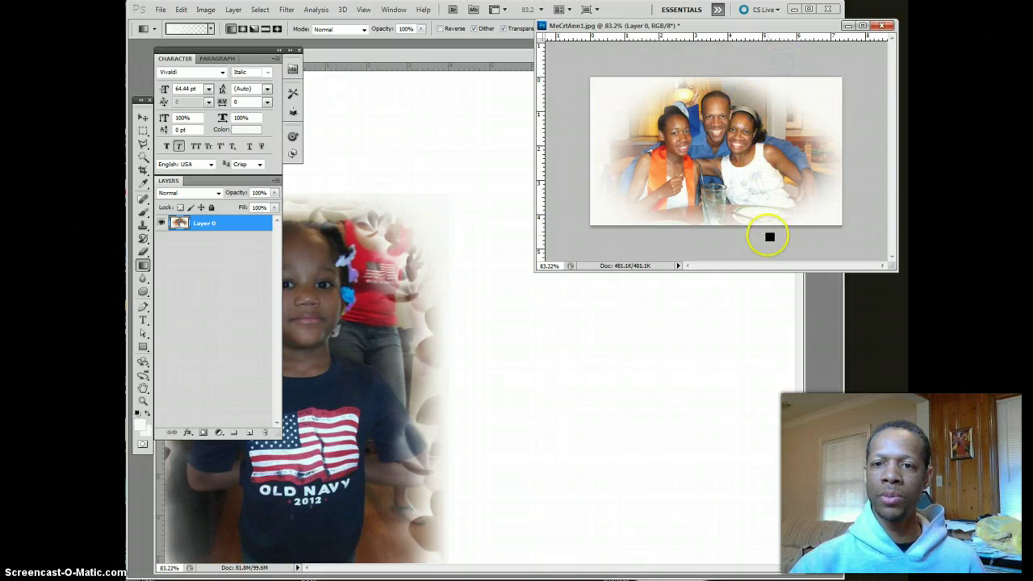
{"action": "mouse_move", "coordinate": [763, 245]}
{"action": "left_mouse_down"}
{"action": "mouse_move", "coordinate": [727, 218]}
{"action": "mouse_move", "coordinate": [691, 252]}
{"action": "mouse_move", "coordinate": [684, 221]}
{"action": "left_mouse_up"}
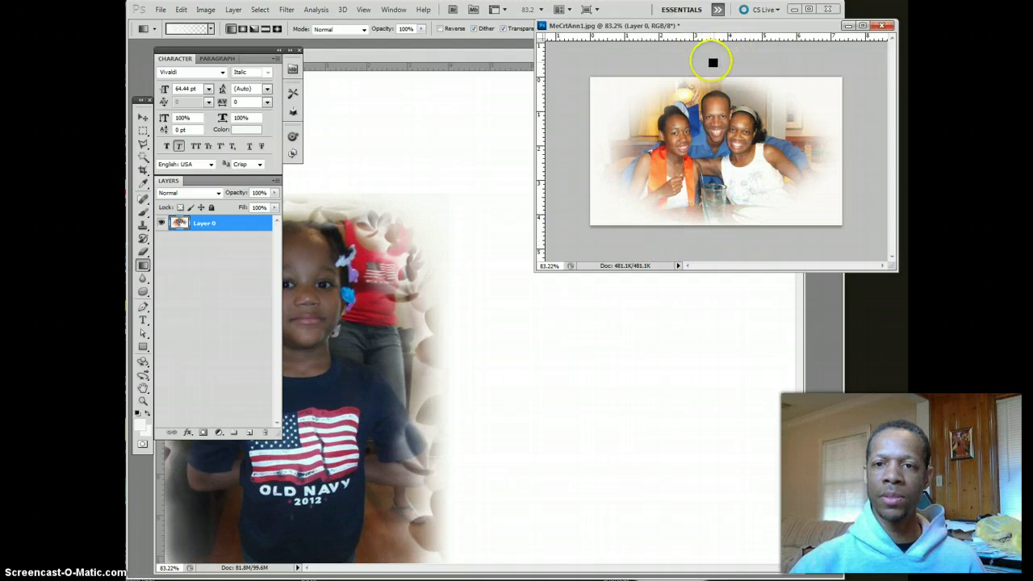
{"action": "left_click_drag", "start_coordinate": [708, 81], "coordinate": [708, 82]}
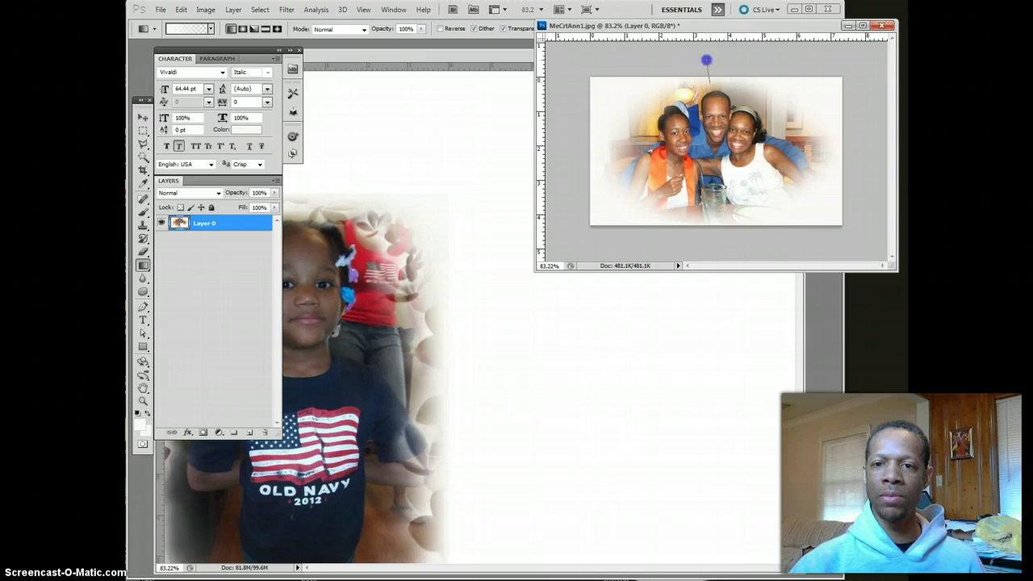
{"action": "left_click_drag", "start_coordinate": [713, 234], "coordinate": [712, 239]}
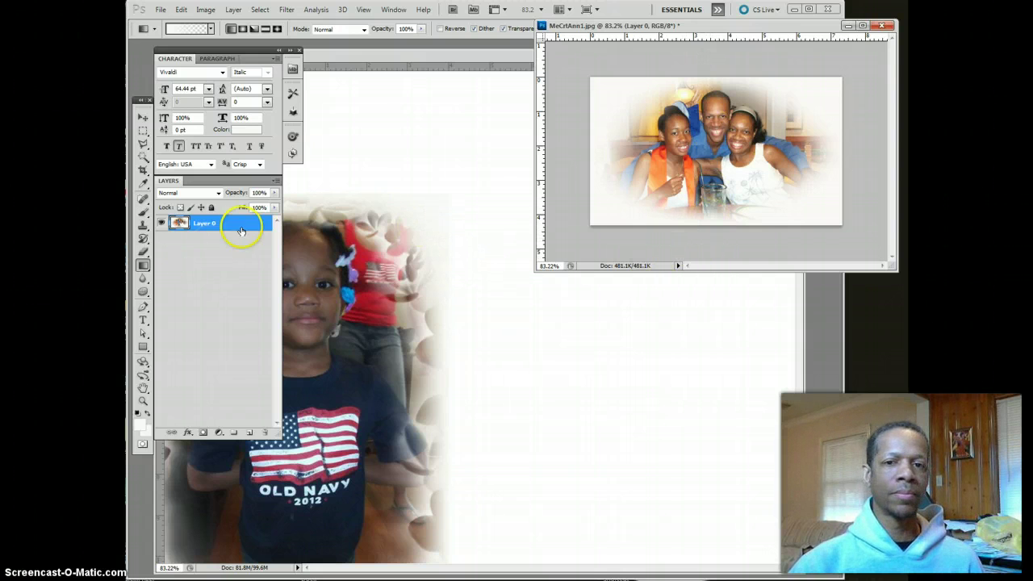
Try to move the faded photo from MeCrtAnn1.jpg into the collage document while it is in Free Transform.
{"action": "left_click", "coordinate": [143, 401]}
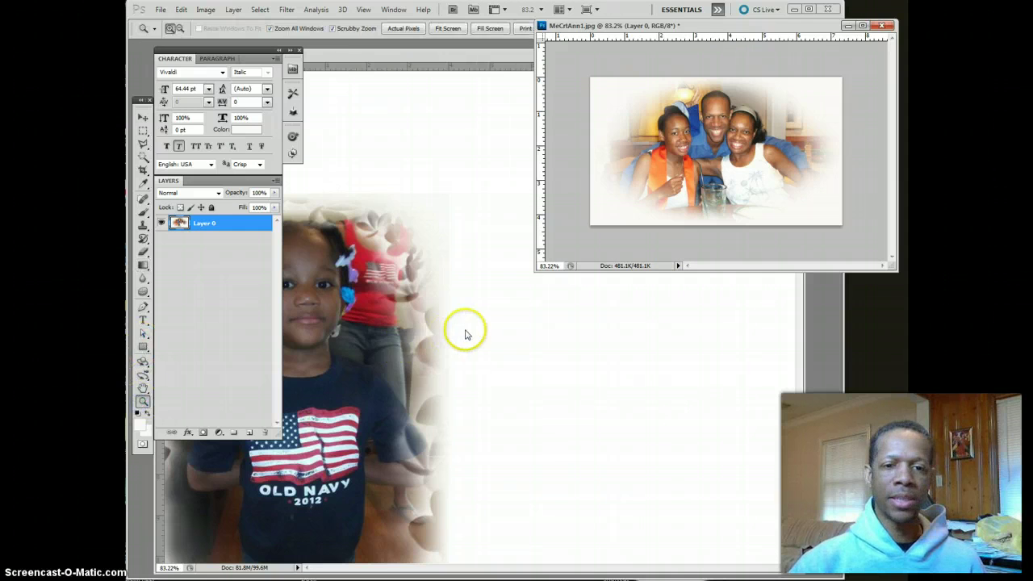
{"action": "left_click", "coordinate": [522, 353]}
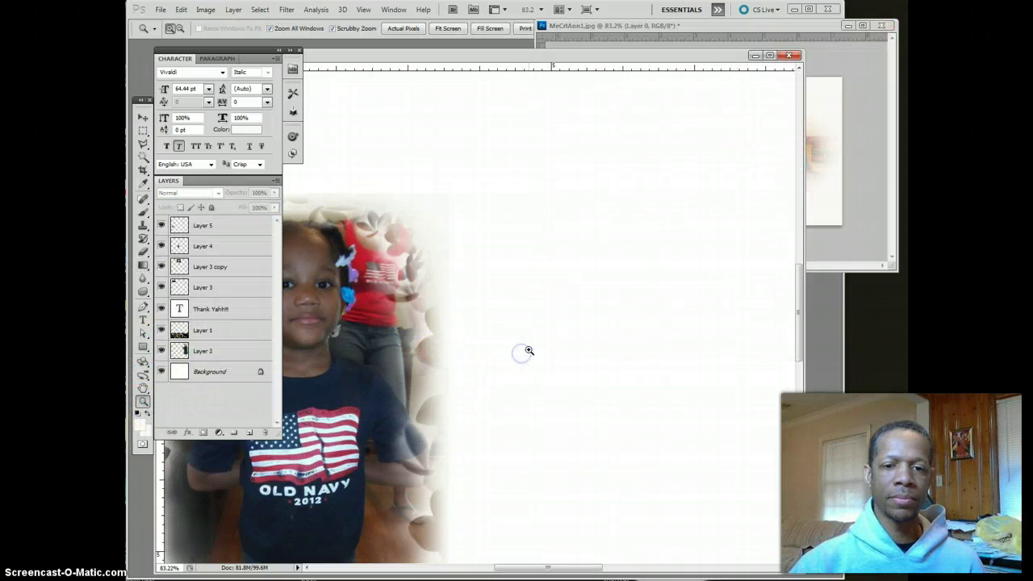
{"action": "left_click", "coordinate": [528, 350], "text": "alt"}
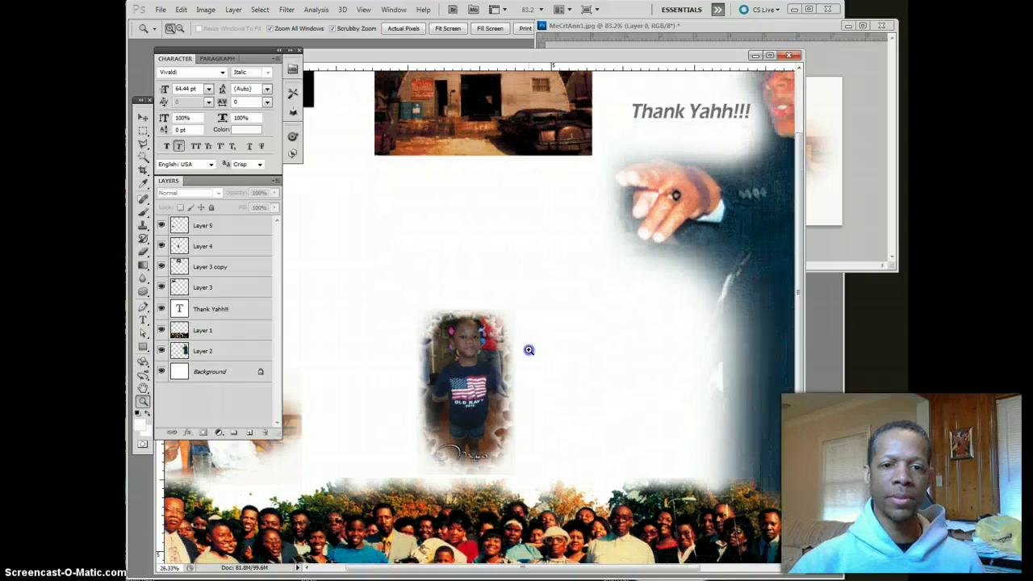
{"action": "left_click", "coordinate": [861, 71]}
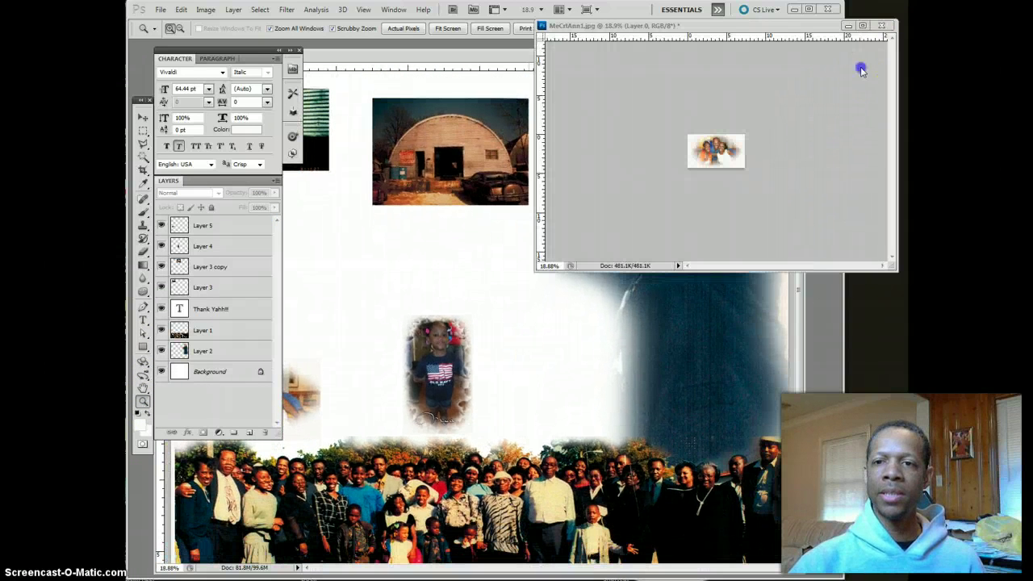
{"action": "left_click", "coordinate": [143, 120]}
{"action": "key", "text": "ctrl+t"}
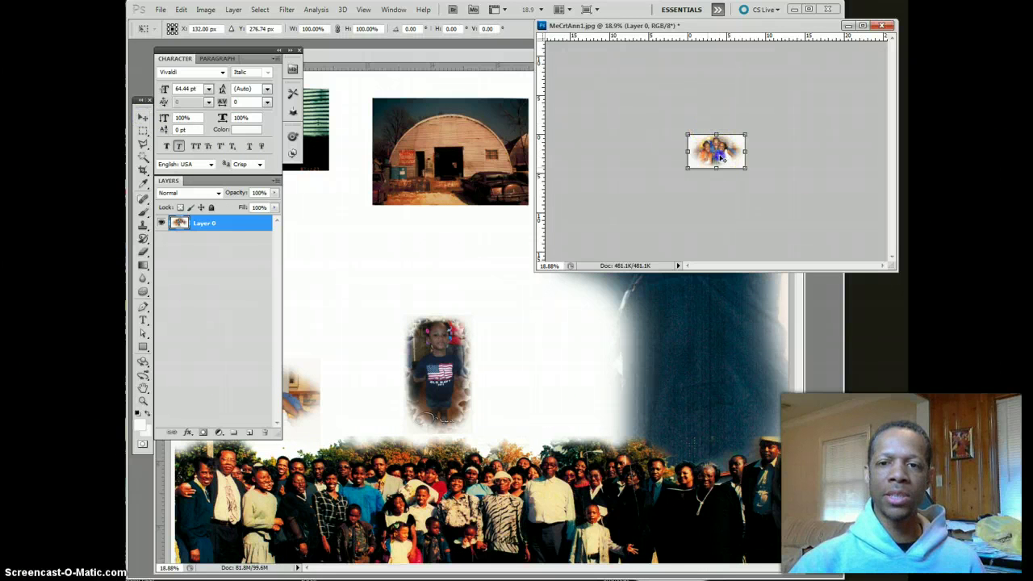
{"action": "left_click_drag", "start_coordinate": [721, 157], "coordinate": [629, 194]}
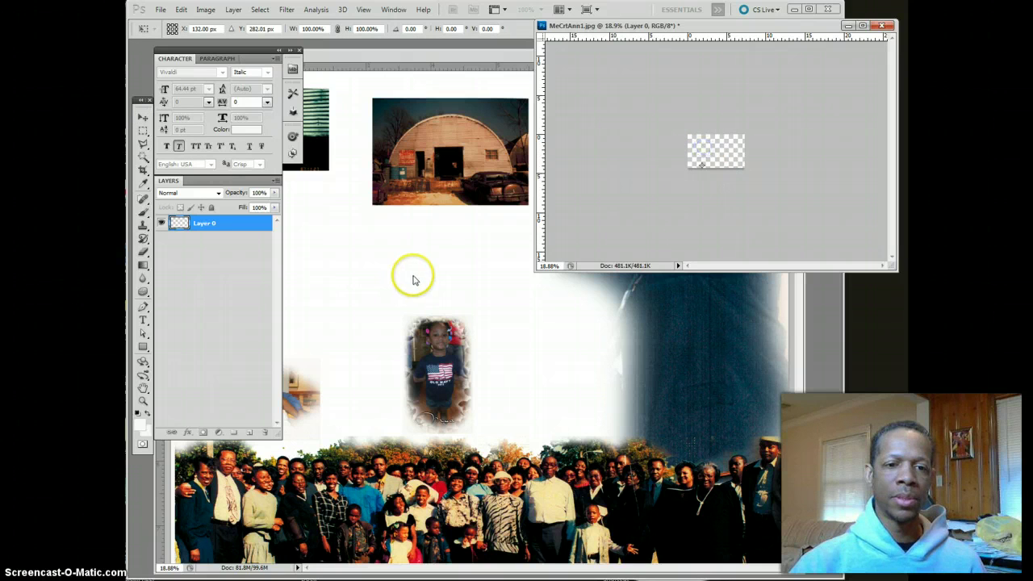
{"action": "left_click", "coordinate": [721, 168]}
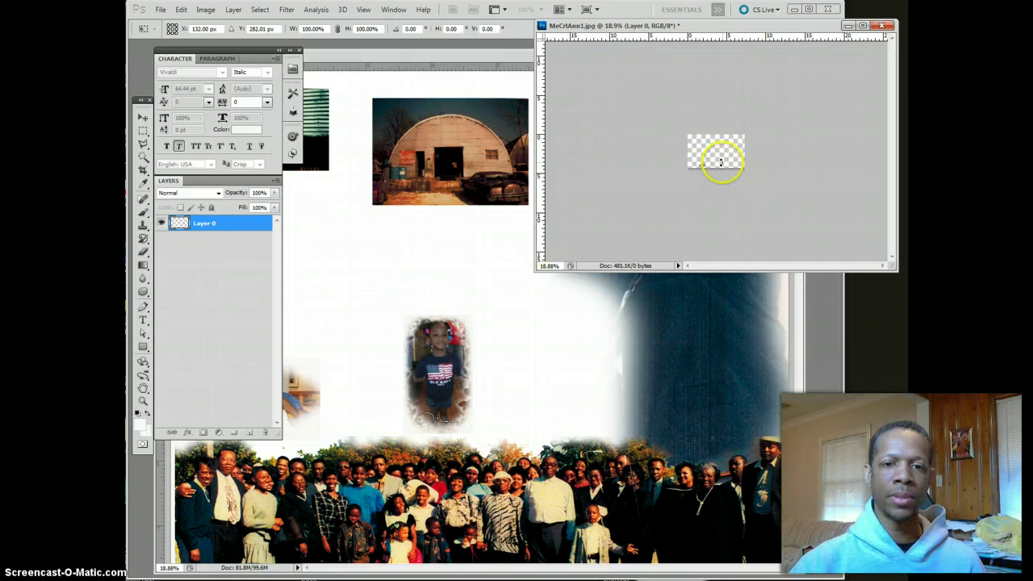
{"action": "left_click", "coordinate": [180, 9]}
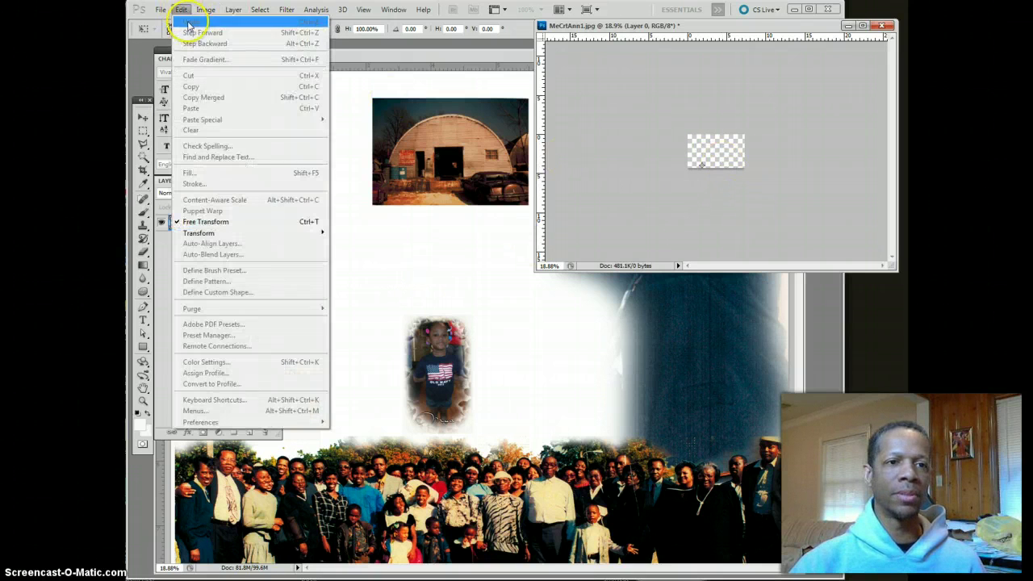
{"action": "left_click", "coordinate": [662, 122]}
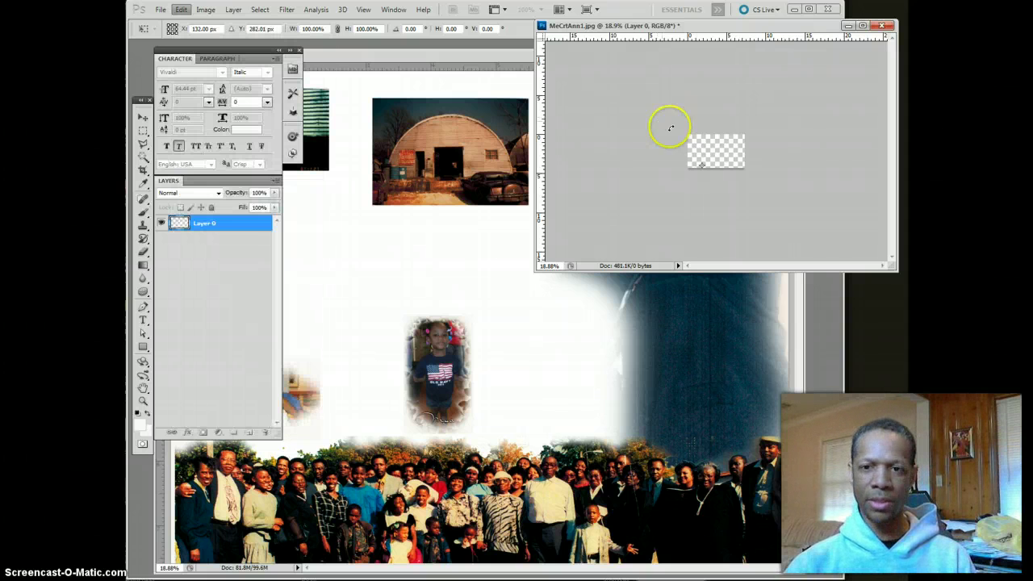
{"action": "left_click", "coordinate": [183, 9]}
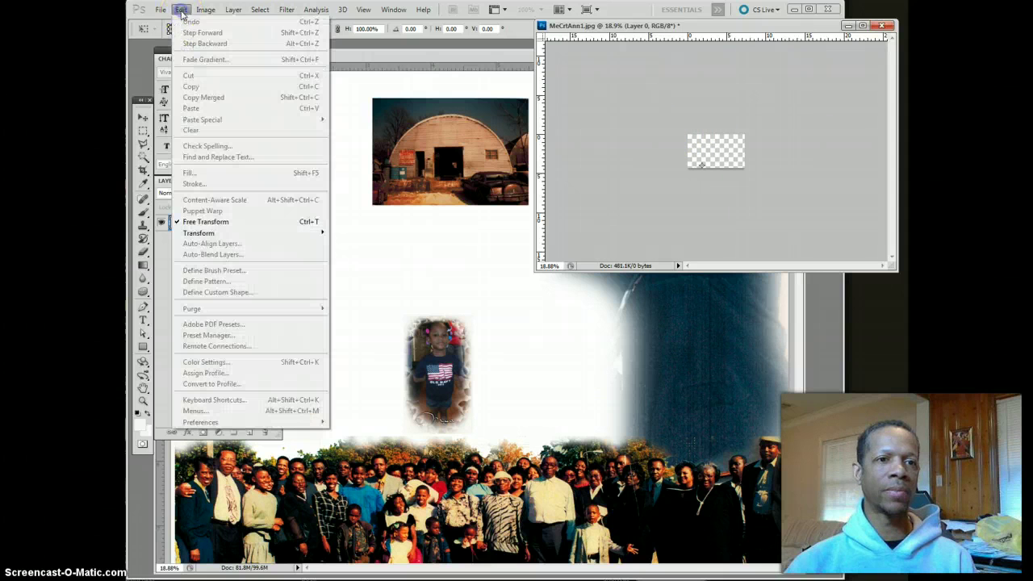
{"action": "left_click", "coordinate": [654, 123]}
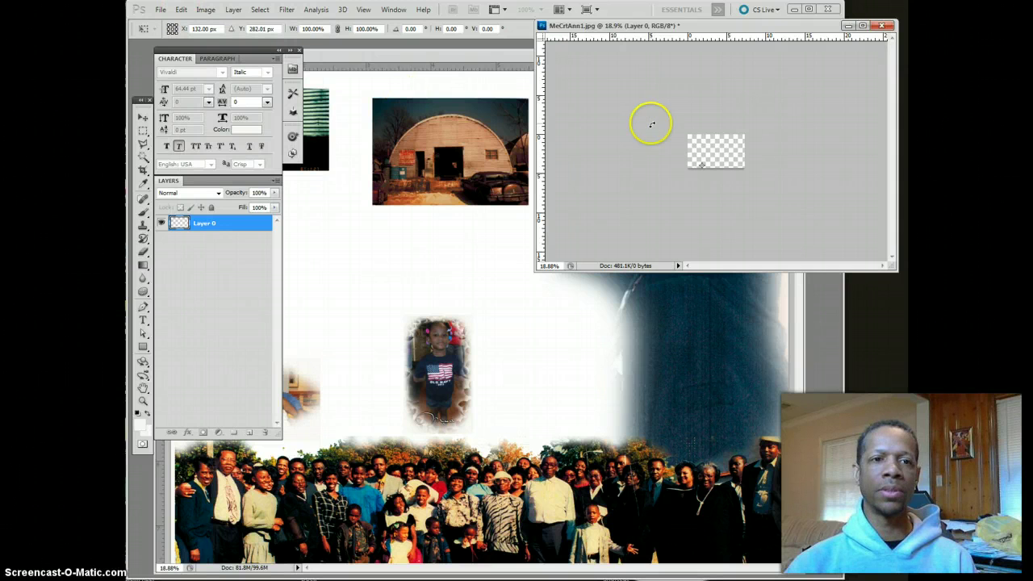
{"action": "left_click", "coordinate": [184, 9]}
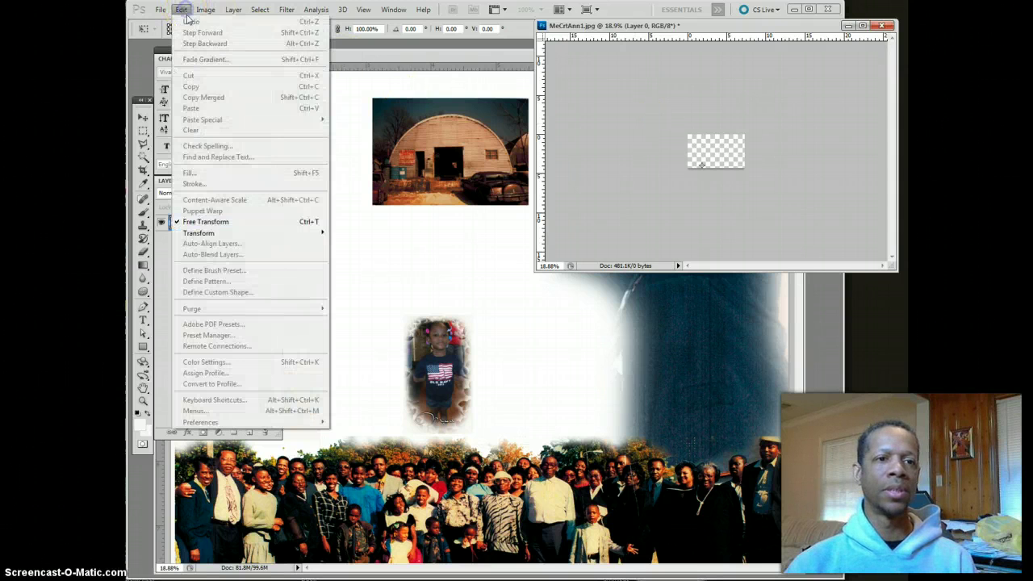
{"action": "left_click", "coordinate": [546, 104]}
Commit the pending Free Transform in MeCrtAnn1.jpg and step back to before it, restoring the faded photo on its canvas.
{"action": "key", "text": "Return"}
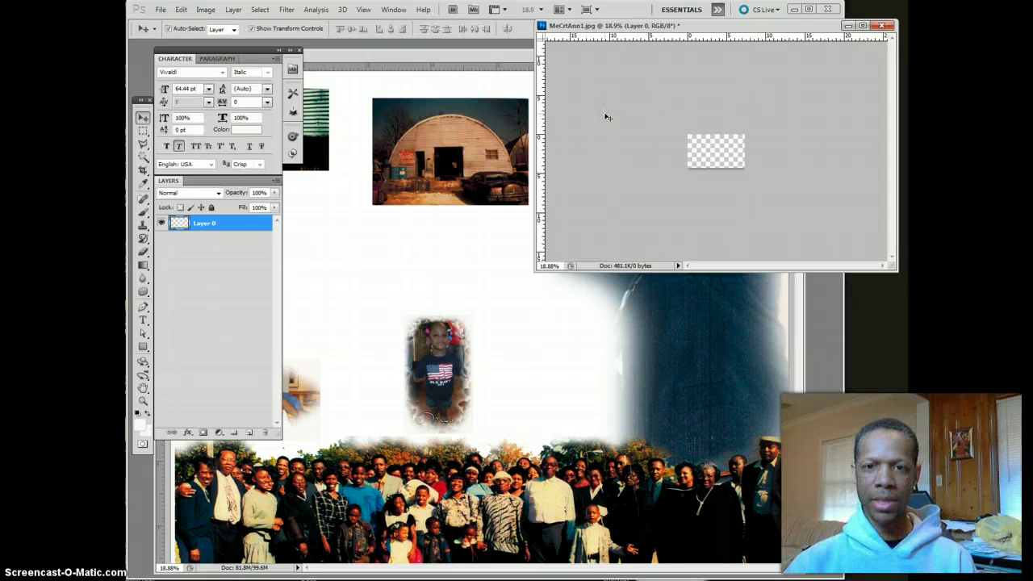
{"action": "left_click", "coordinate": [184, 9]}
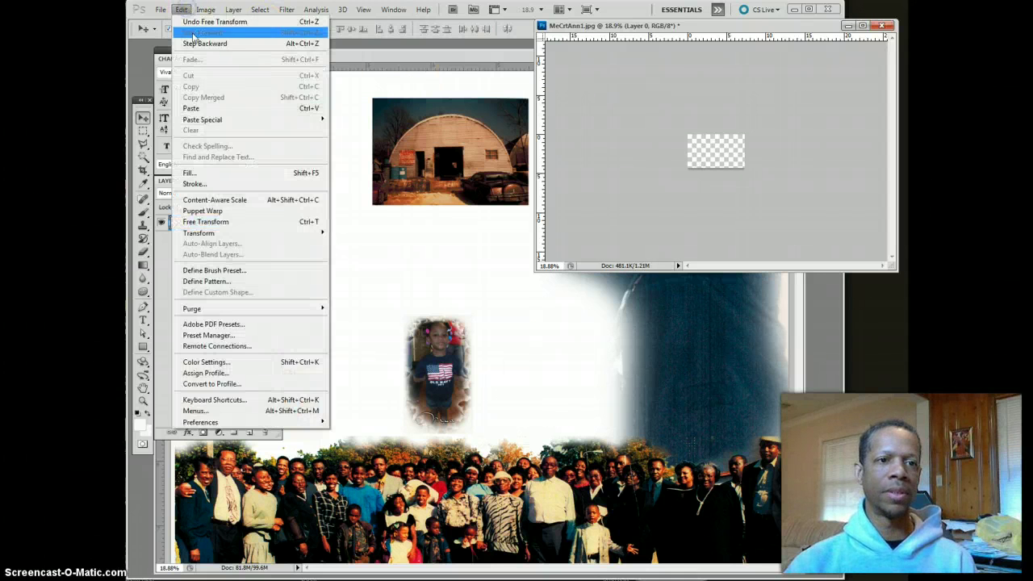
{"action": "left_click", "coordinate": [194, 40]}
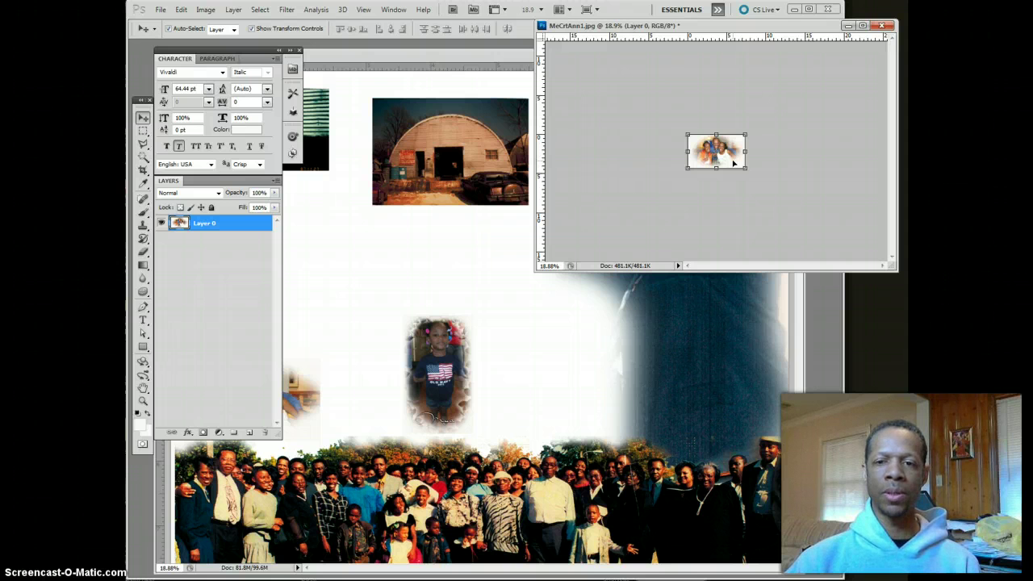
Copy the faded family photo from MeCrtAnn1.jpg into the collage, placing it just above the small child's portrait.
{"action": "left_click_drag", "start_coordinate": [730, 161], "coordinate": [495, 261]}
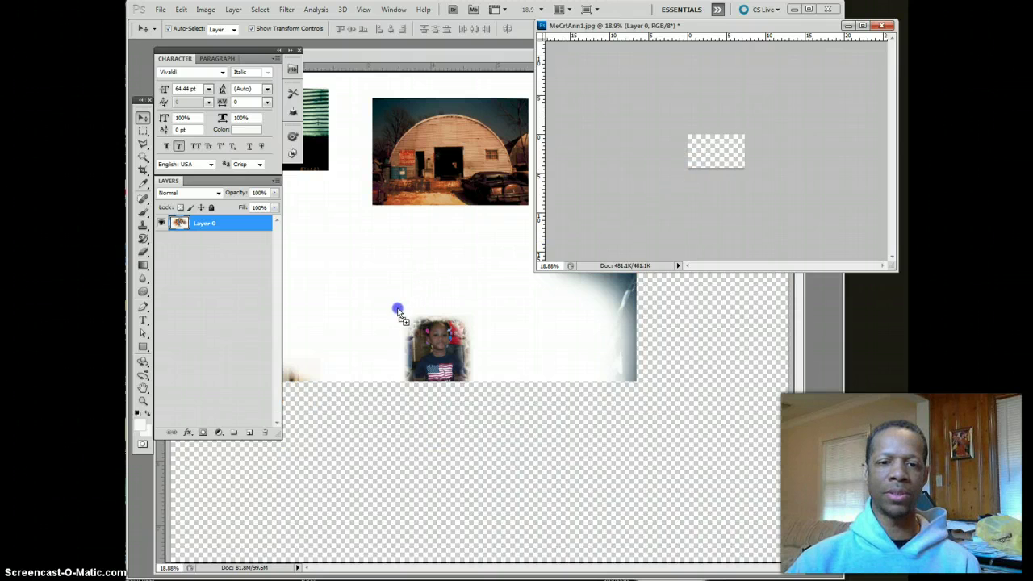
{"action": "left_click_drag", "start_coordinate": [397, 312], "coordinate": [399, 309]}
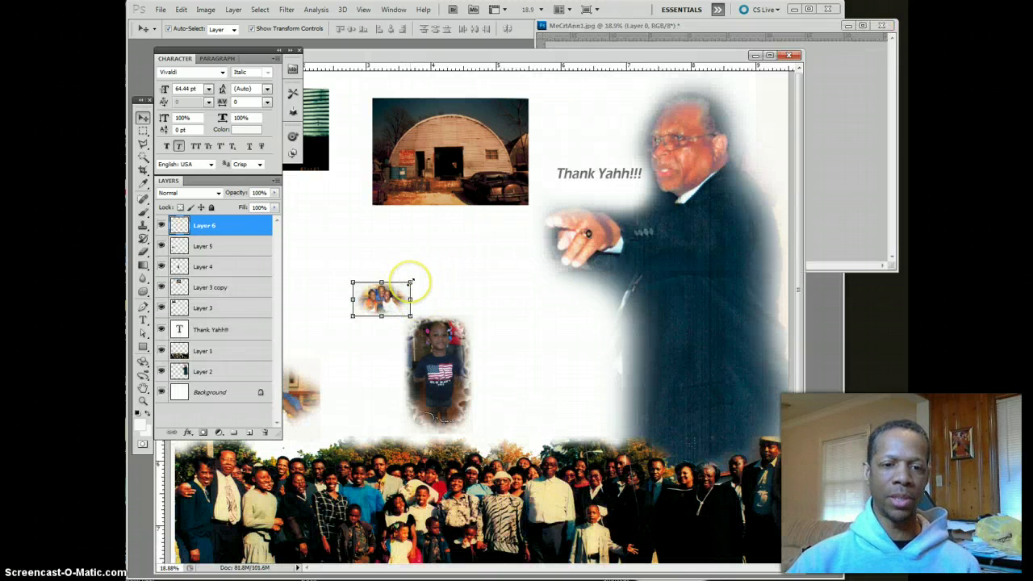
Scale the placed family photo up proportionally to about 286% and shift it left, up and left of the child's portrait.
{"action": "left_click_drag", "start_coordinate": [411, 281], "coordinate": [516, 219]}
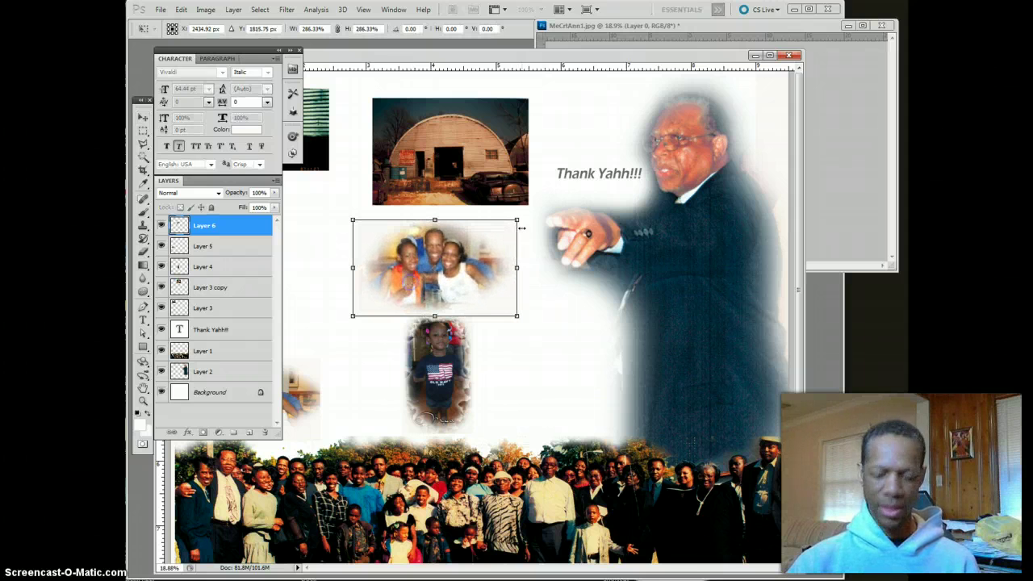
{"action": "key", "text": "Return"}
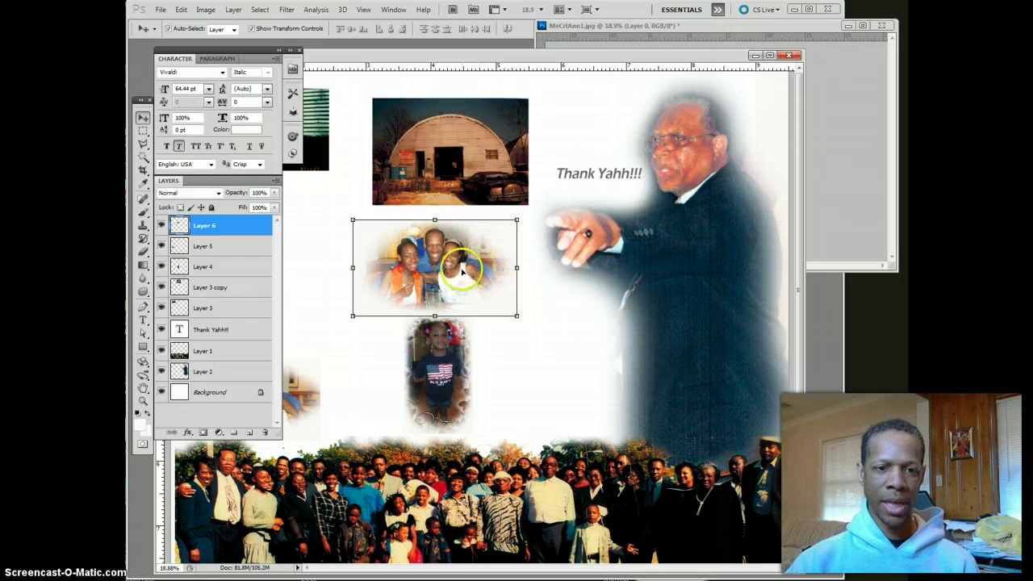
{"action": "left_click_drag", "start_coordinate": [458, 270], "coordinate": [394, 275]}
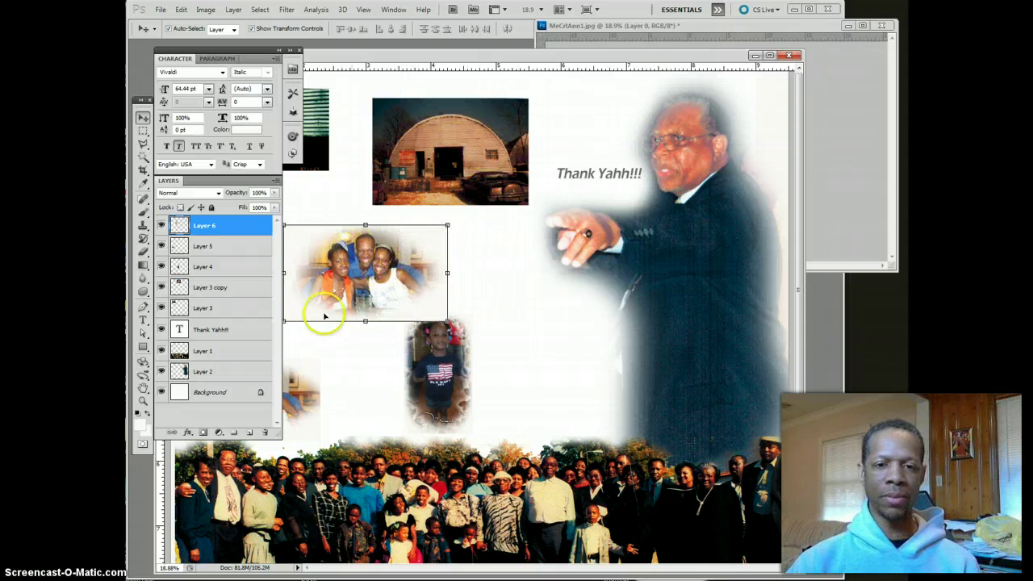